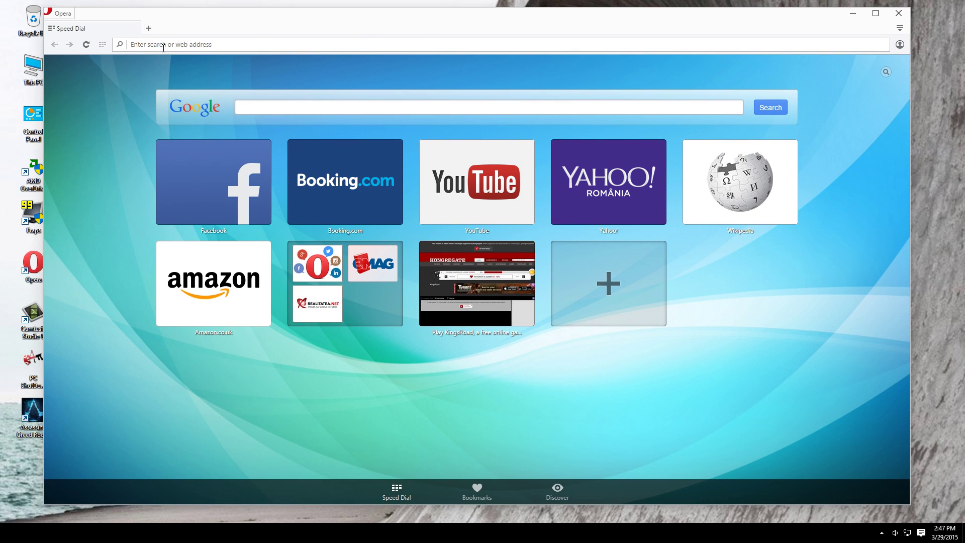
# Search 'razer game booster' and download RazerCortexSetup_5.3.25.0 (1).exe from the Razer Cortex page.
pyautogui.write('razer gam')
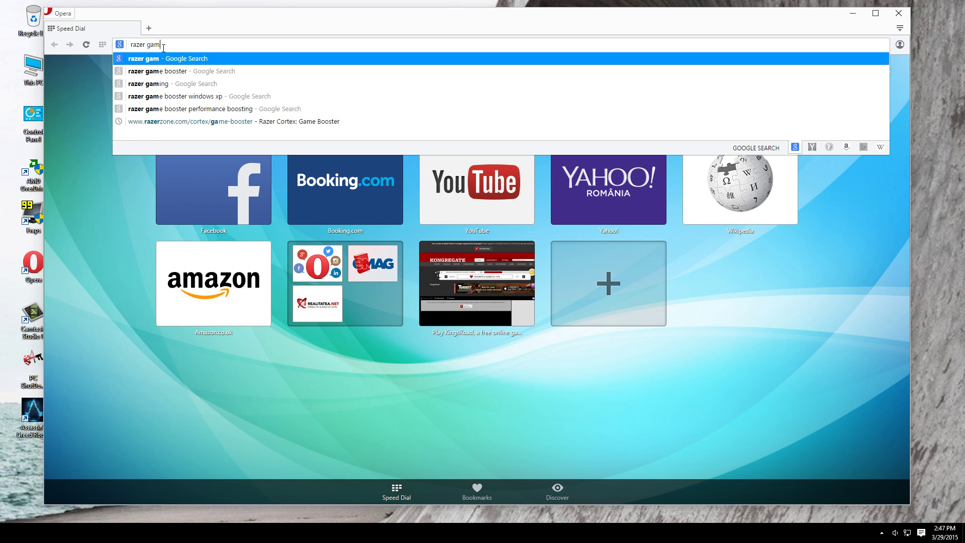
pyautogui.write('e booster')
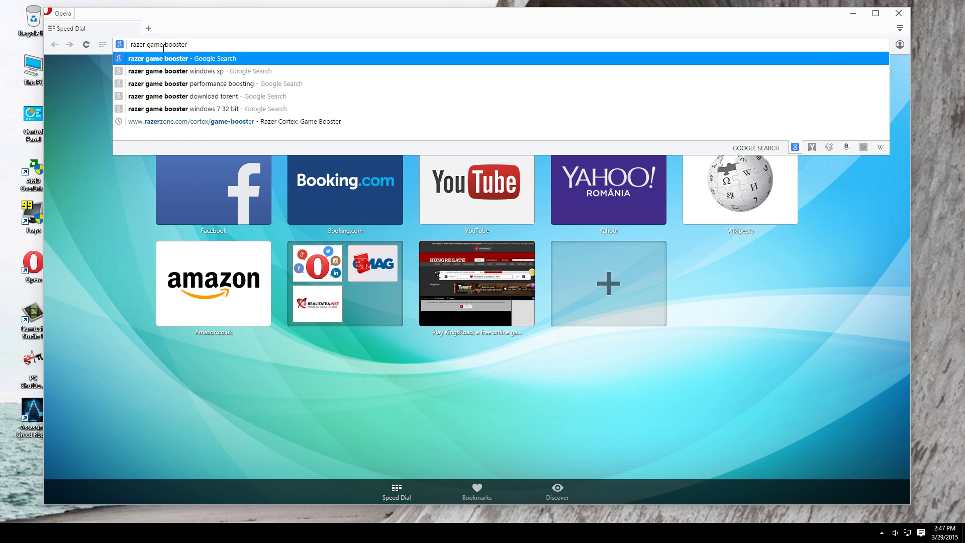
pyautogui.press('Return')
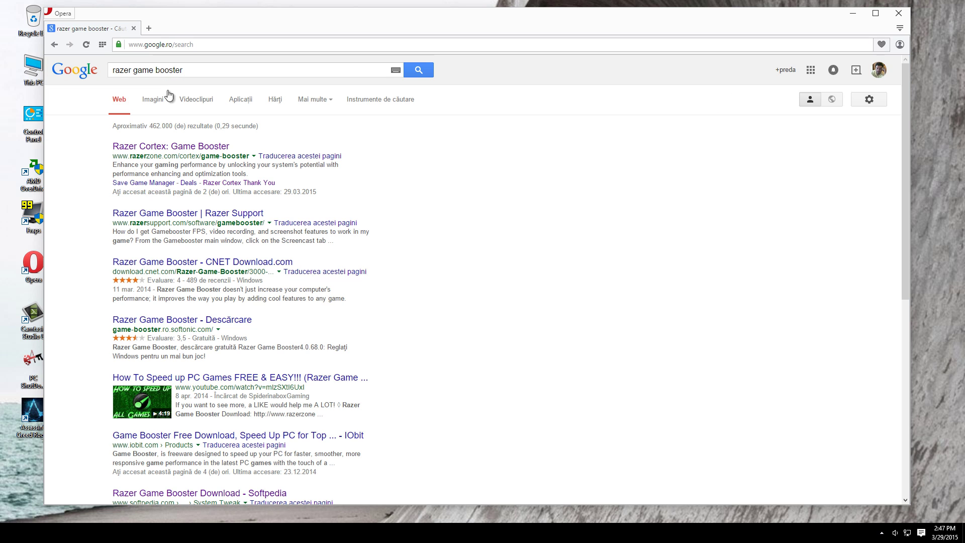
pyautogui.click(187, 149)
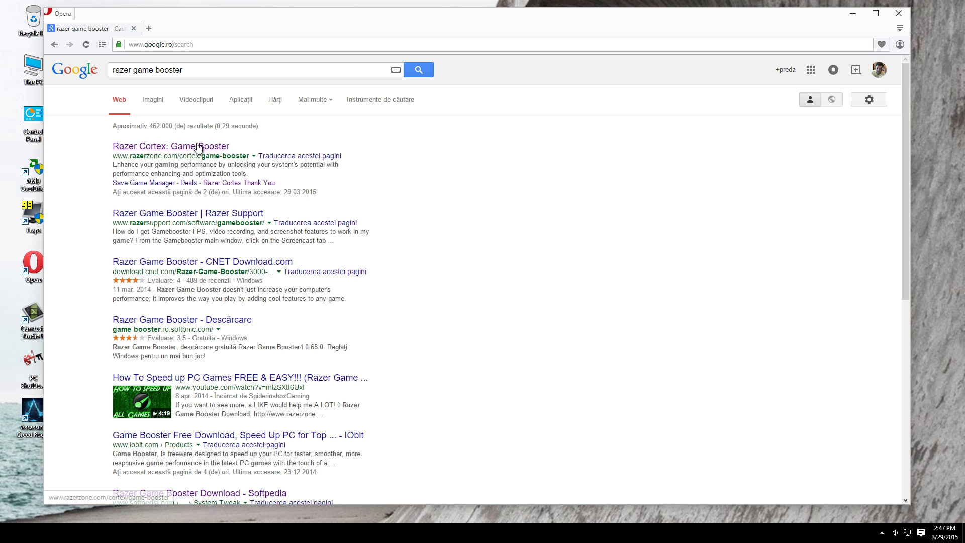
pyautogui.click(175, 152)
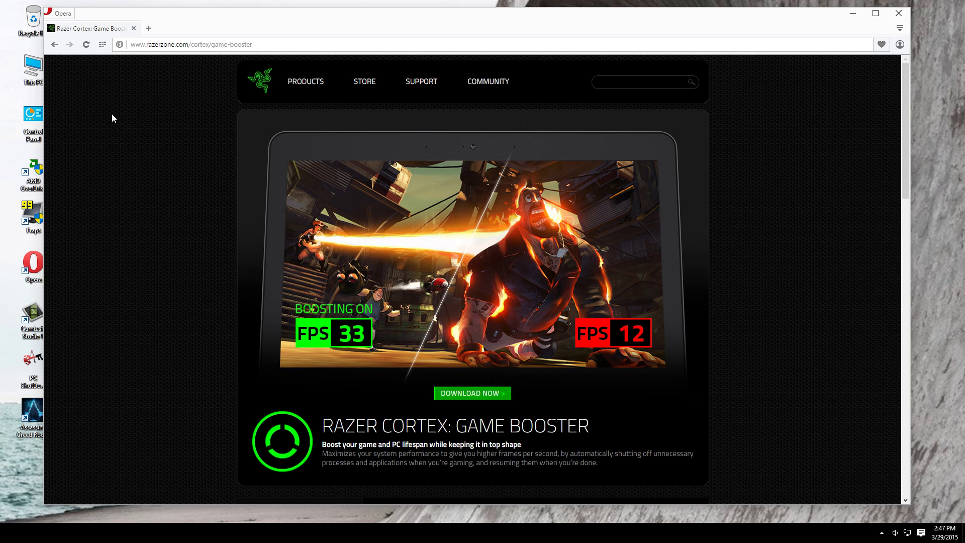
pyautogui.click(479, 396)
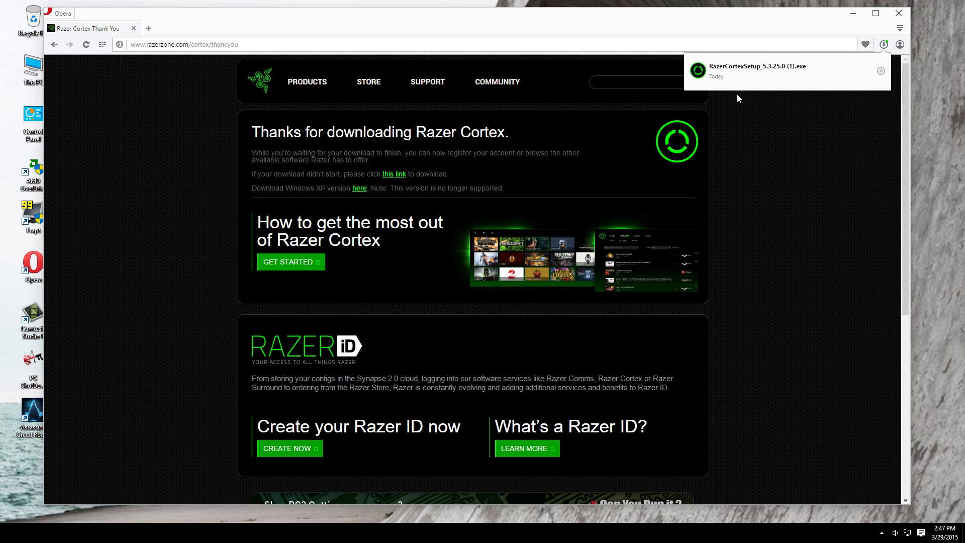
# Launch the finished RazerCortexSetup installer from Opera's Downloads page.
pyautogui.click(148, 29)
pyautogui.click(58, 15)
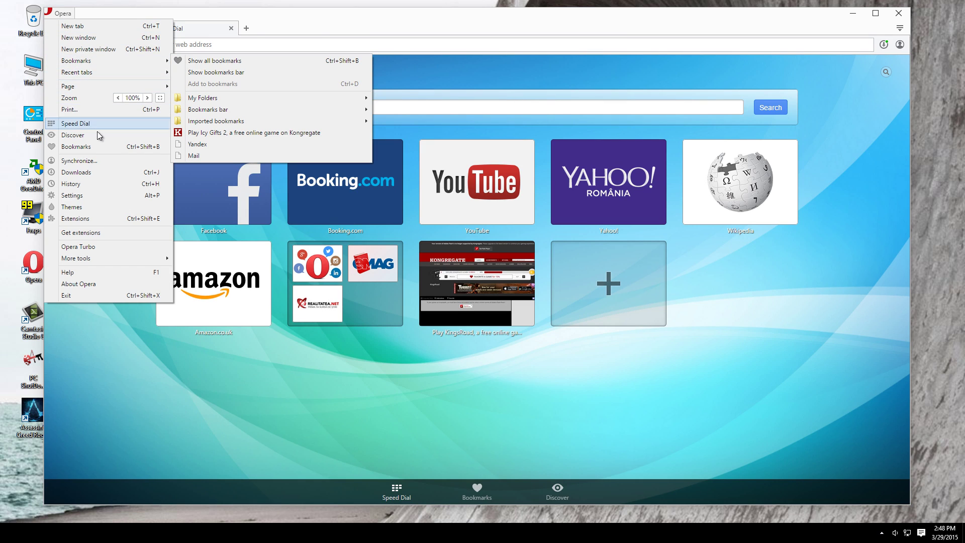
pyautogui.click(92, 173)
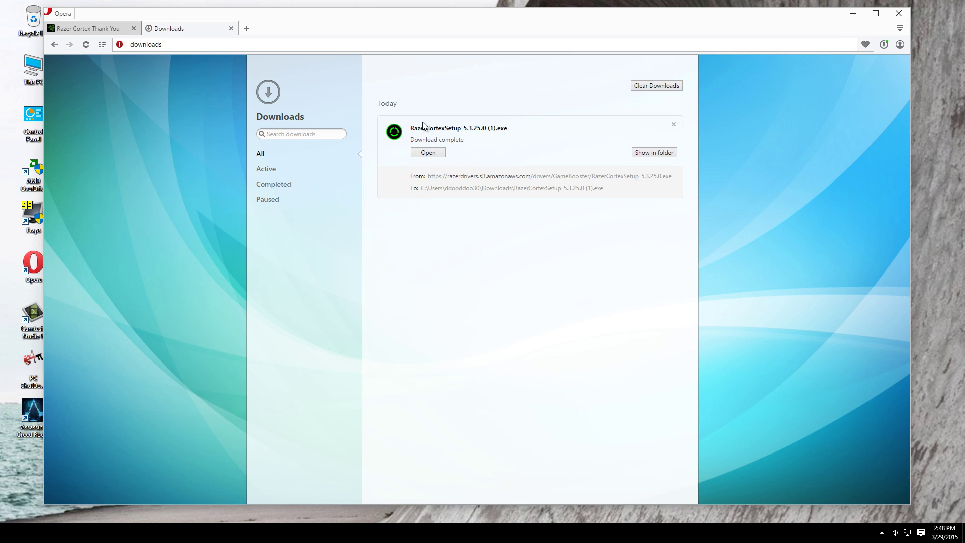
pyautogui.click(438, 156)
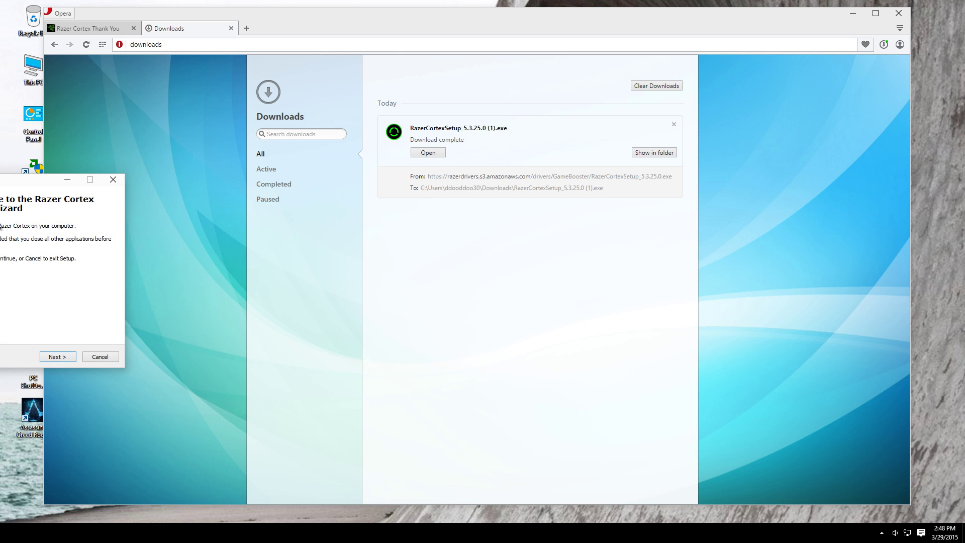
# Get past the setup welcome page, accept the Razer license and keep the default install folder.
pyautogui.moveTo(44, 188); pyautogui.dragTo(442, 181)
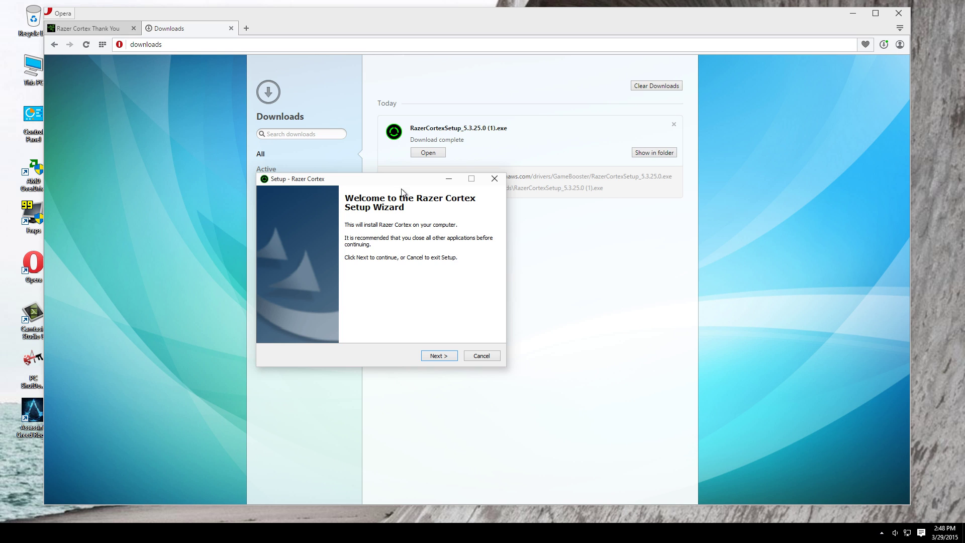
pyautogui.click(443, 355)
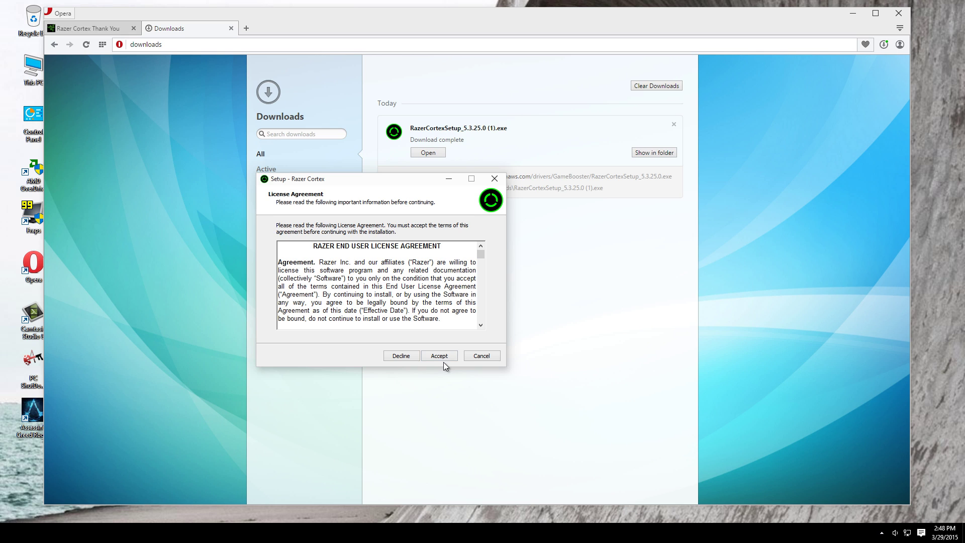
pyautogui.click(442, 357)
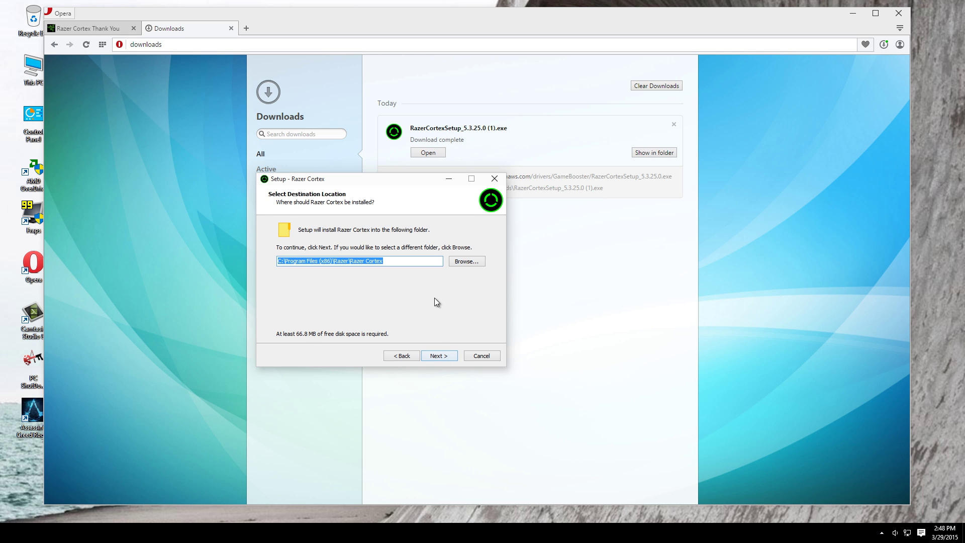
pyautogui.click(459, 264)
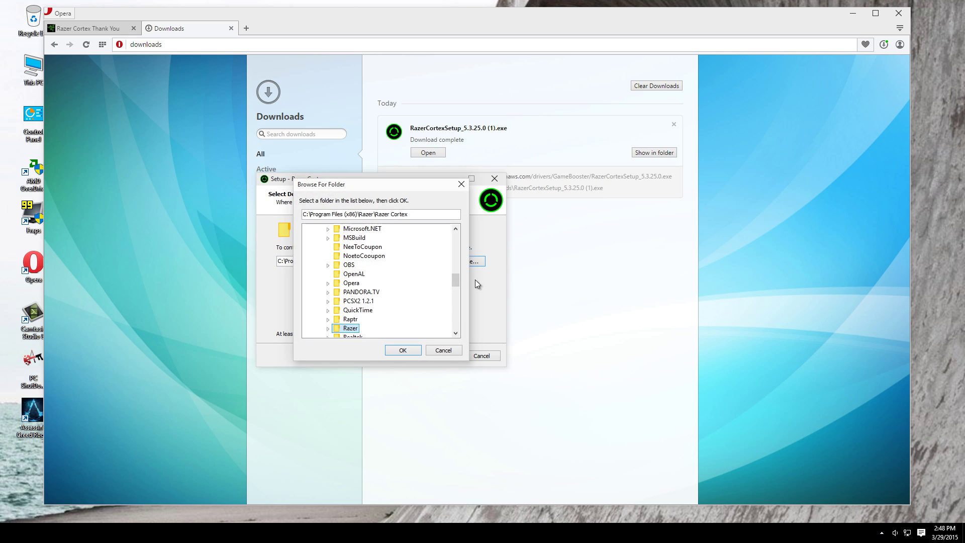
pyautogui.scroll(10, 370, 254)
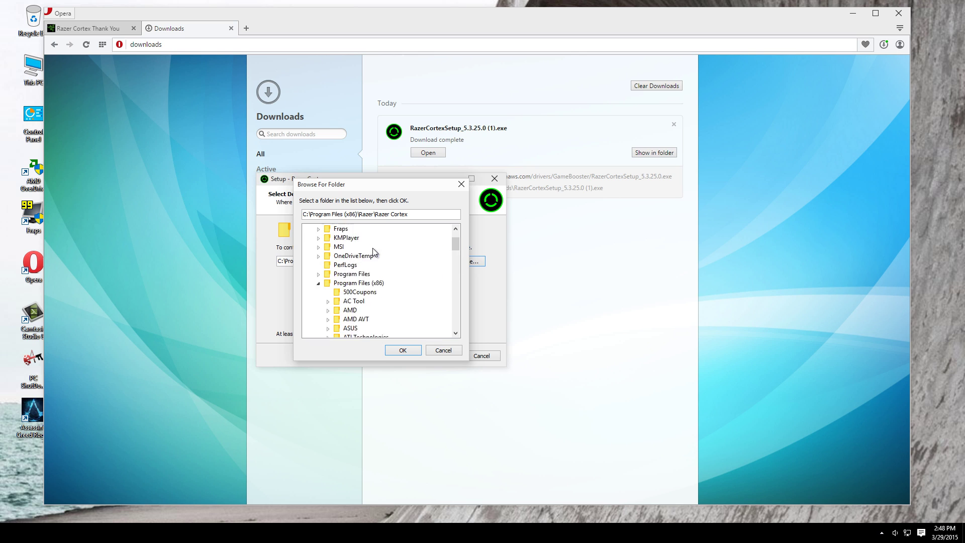
pyautogui.click(443, 350)
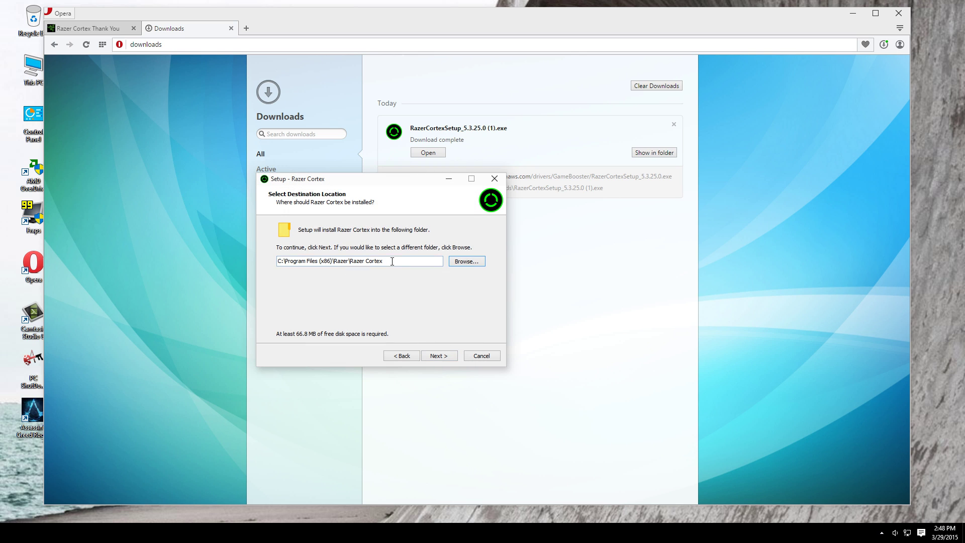
# Install into the existing C:\Program Files (x86)\Razer\Razer Cortex folder and finish, launching Razer Cortex.
pyautogui.click(438, 357)
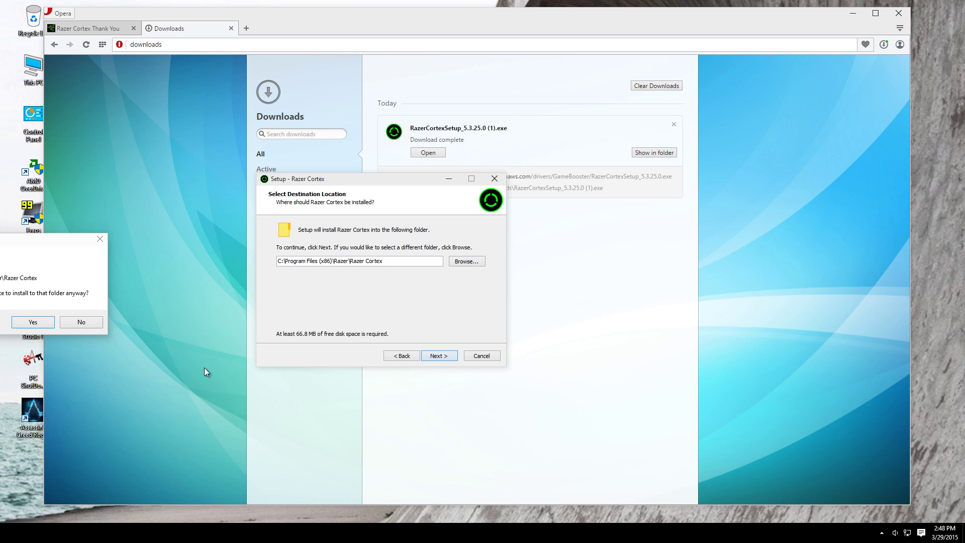
pyautogui.moveTo(22, 238); pyautogui.dragTo(232, 232)
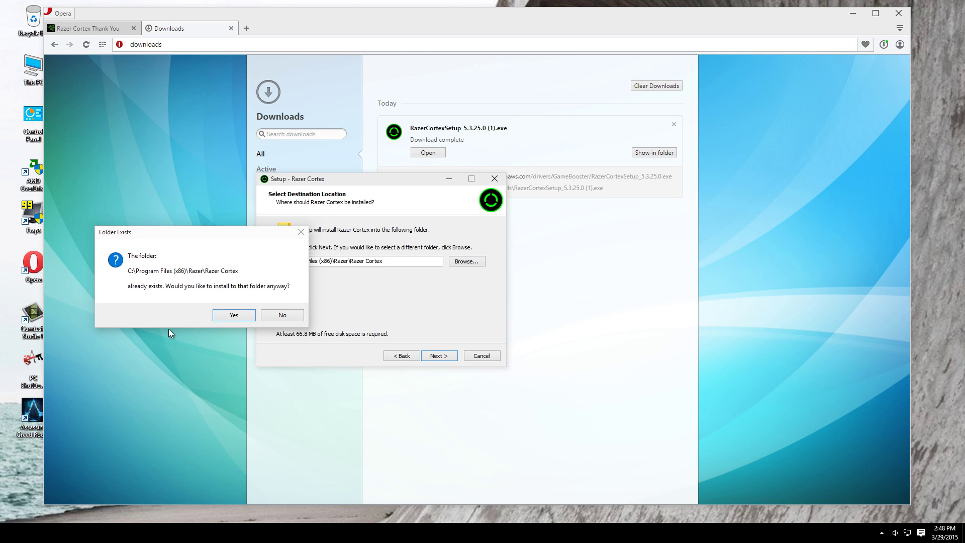
pyautogui.click(234, 315)
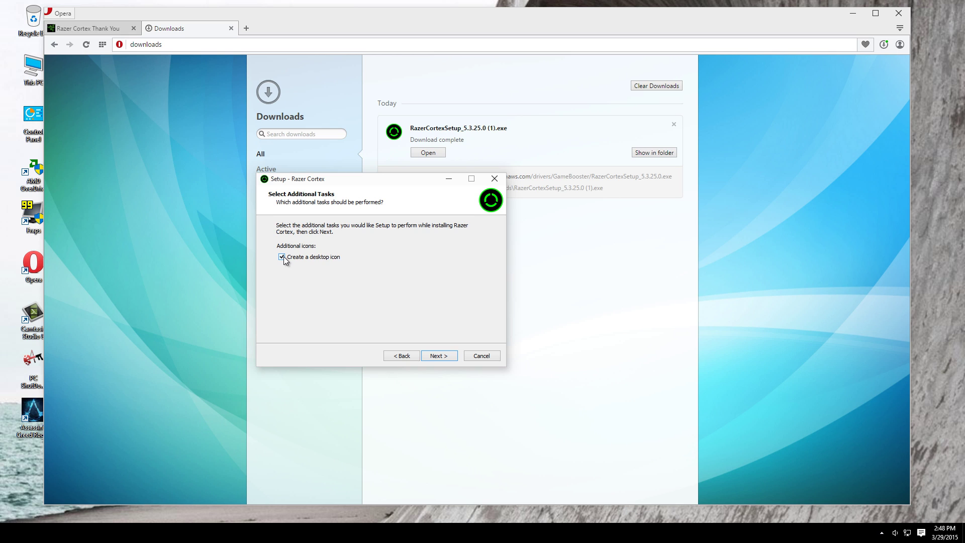
pyautogui.click(443, 358)
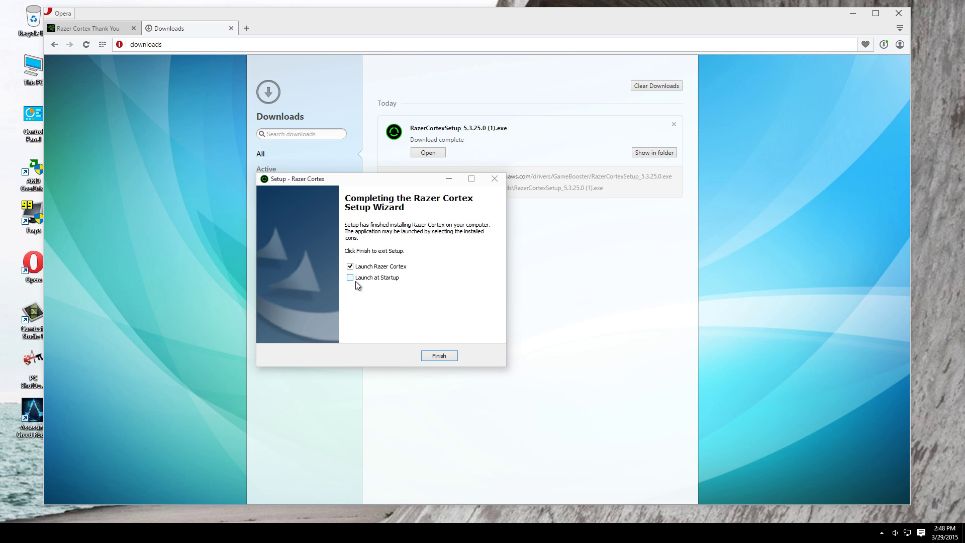
pyautogui.click(440, 356)
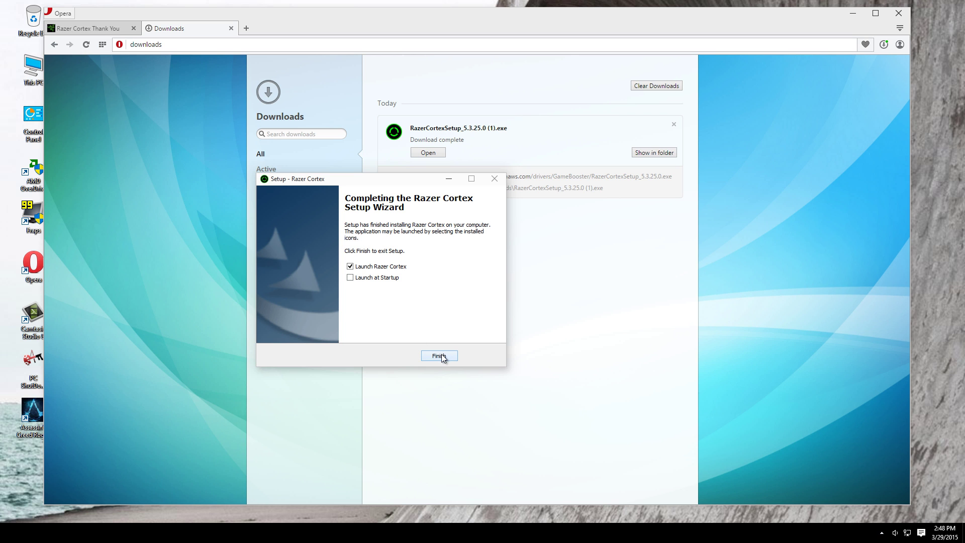
# Close Opera and abandon the Razer Cortex sign-up window.
pyautogui.click(898, 13)
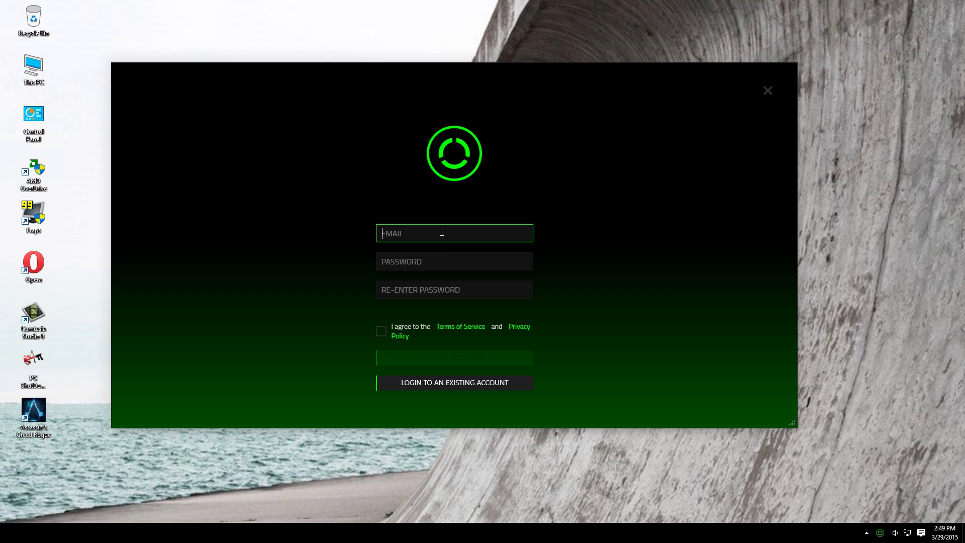
pyautogui.click(430, 262)
pyautogui.press('Tab')
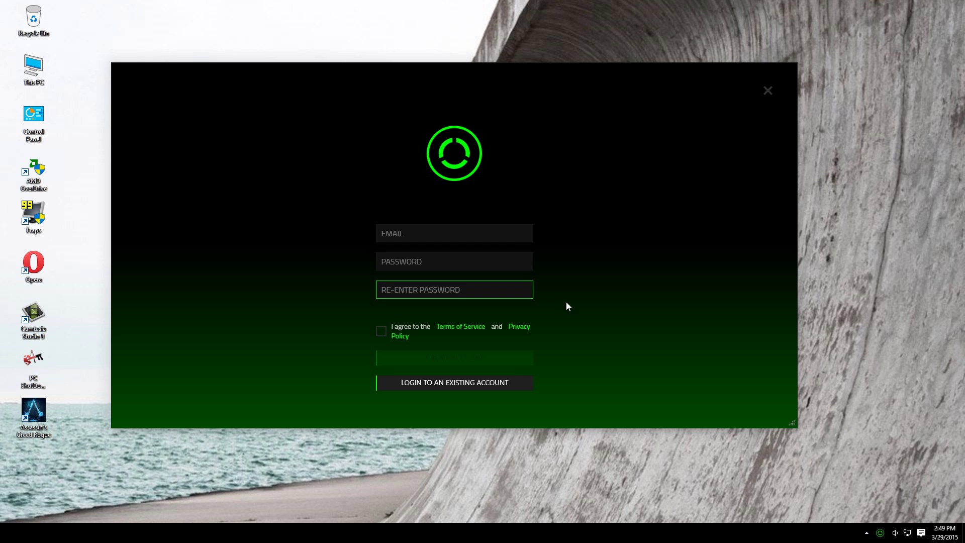
pyautogui.click(765, 91)
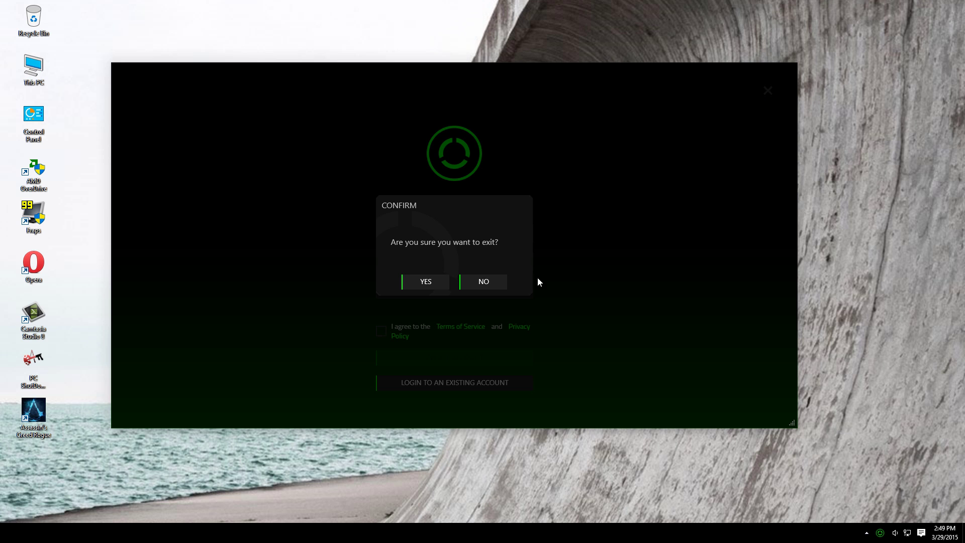
pyautogui.click(428, 280)
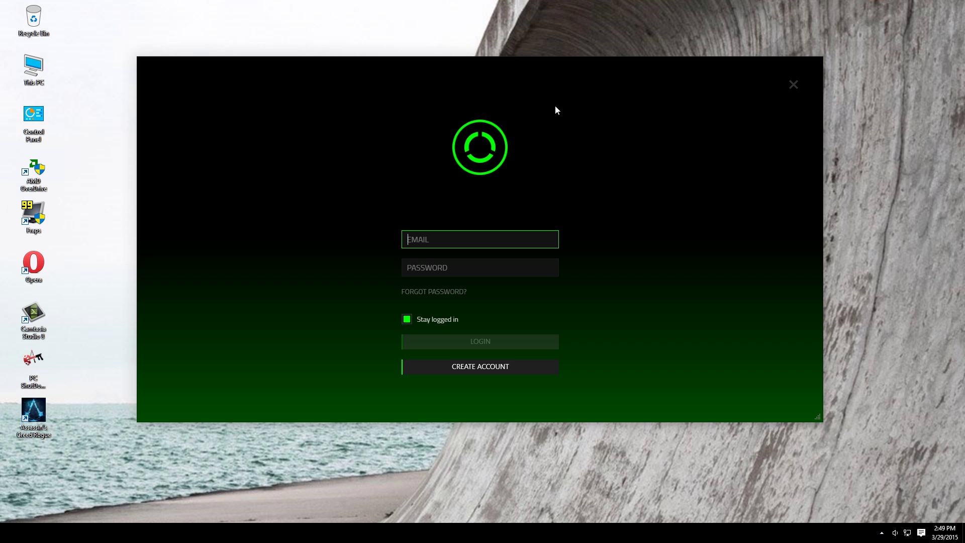
# Log in to Razer Cortex with the pasted account e-mail and password.
pyautogui.click(502, 235)
pyautogui.hotkey('ctrl', 'v')
pyautogui.press('Tab')
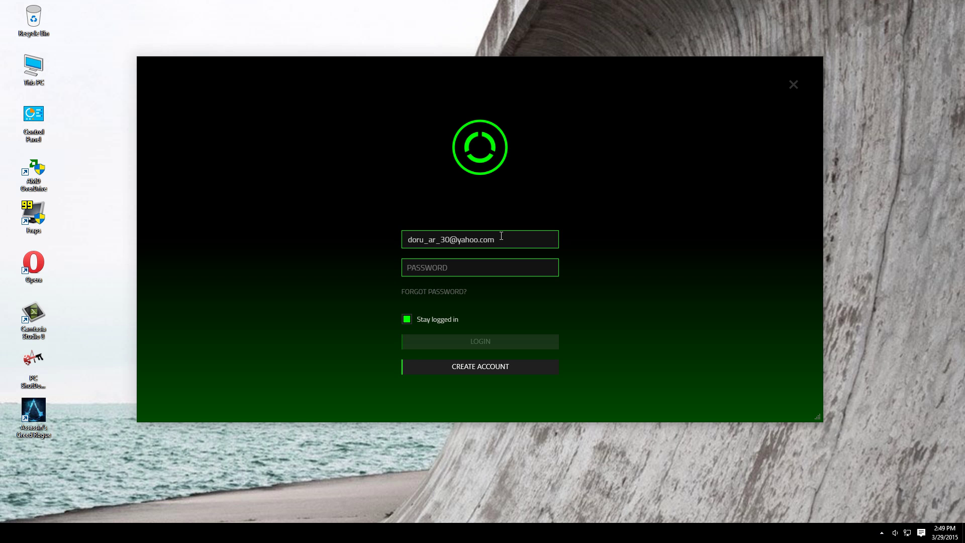
pyautogui.hotkey('ctrl', 'v')
pyautogui.click(502, 338)
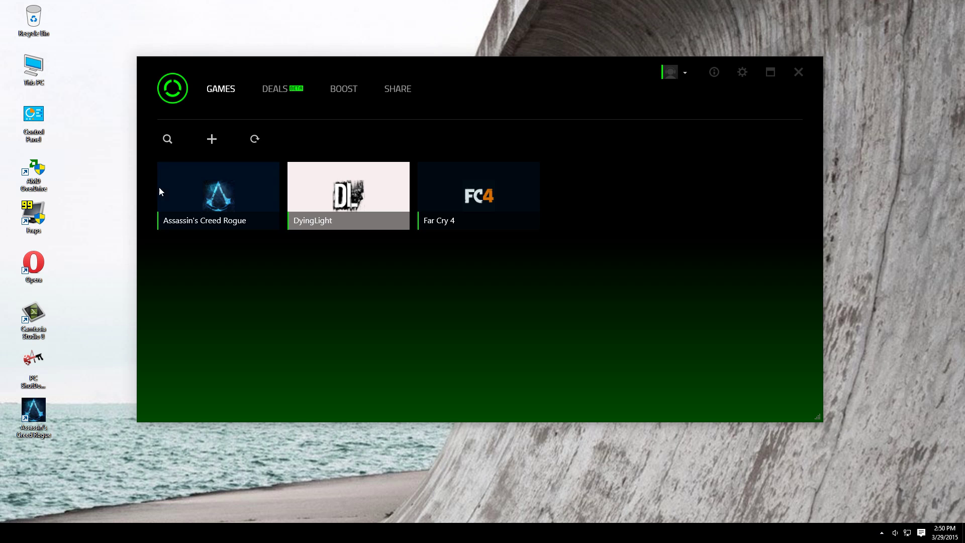
# Add a new game using the Dying Light shortcut from Desktop > New folder (3).
pyautogui.click(213, 140)
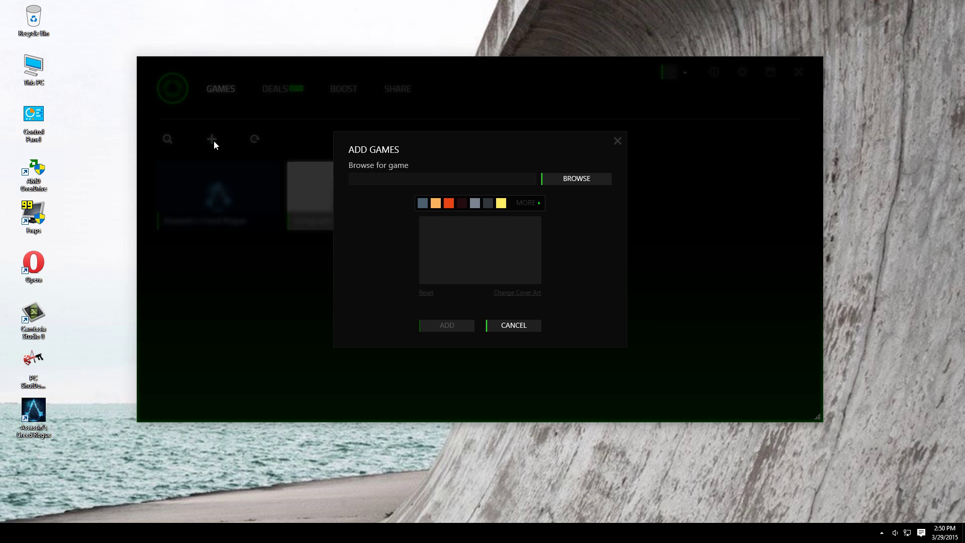
pyautogui.click(588, 180)
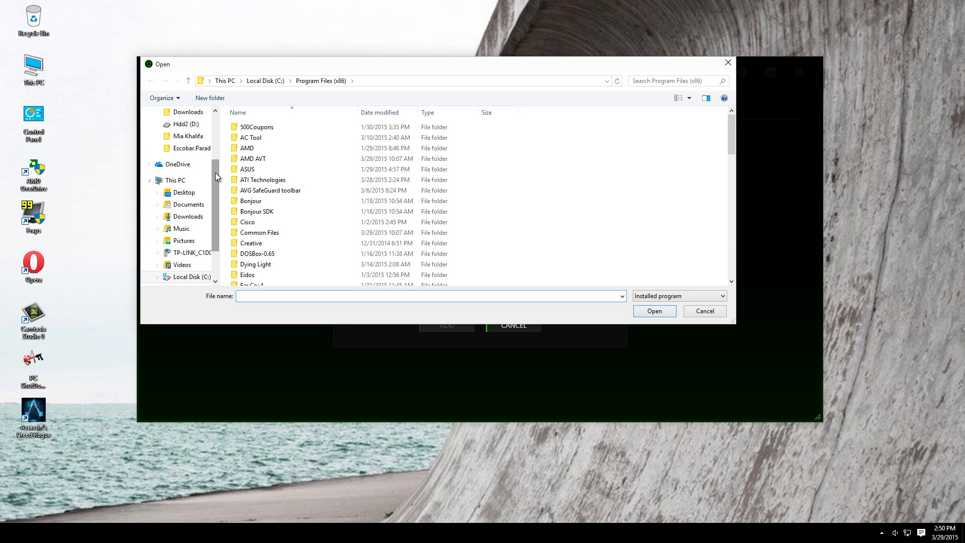
pyautogui.moveTo(215, 172); pyautogui.dragTo(213, 192)
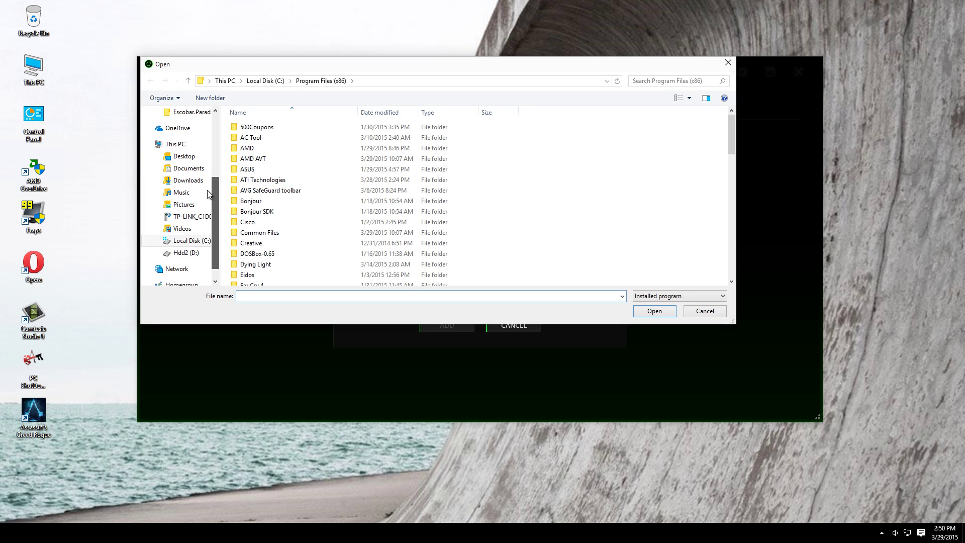
pyautogui.click(176, 160)
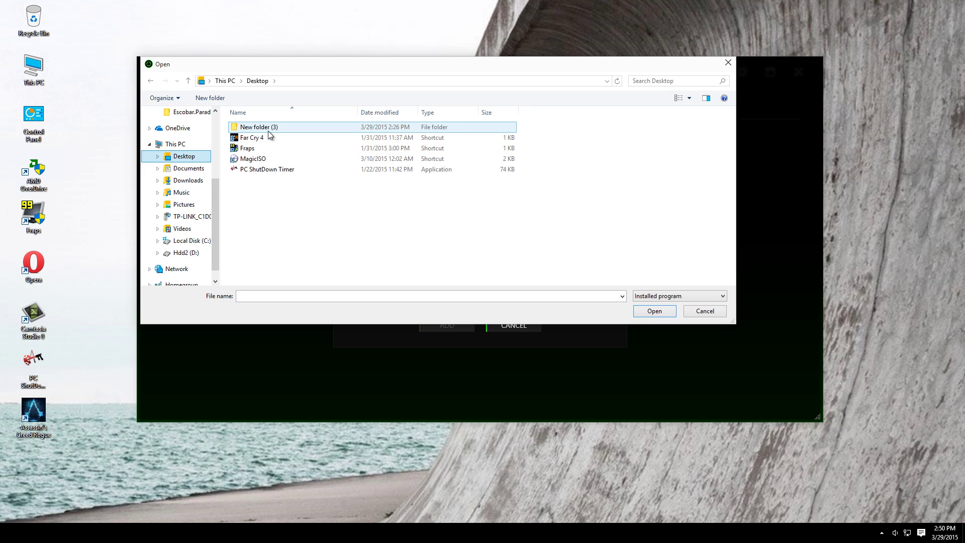
pyautogui.doubleClick(269, 127)
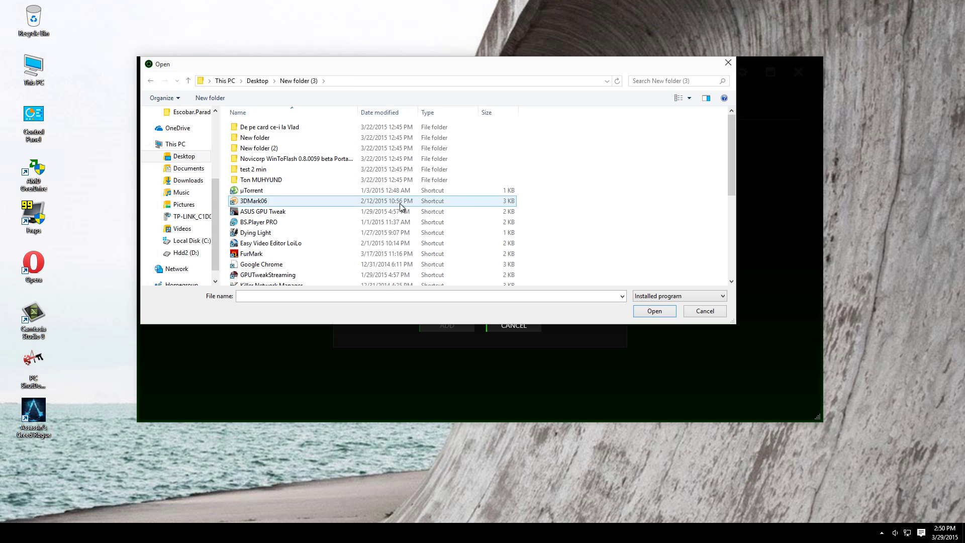
pyautogui.moveTo(732, 147); pyautogui.dragTo(718, 175)
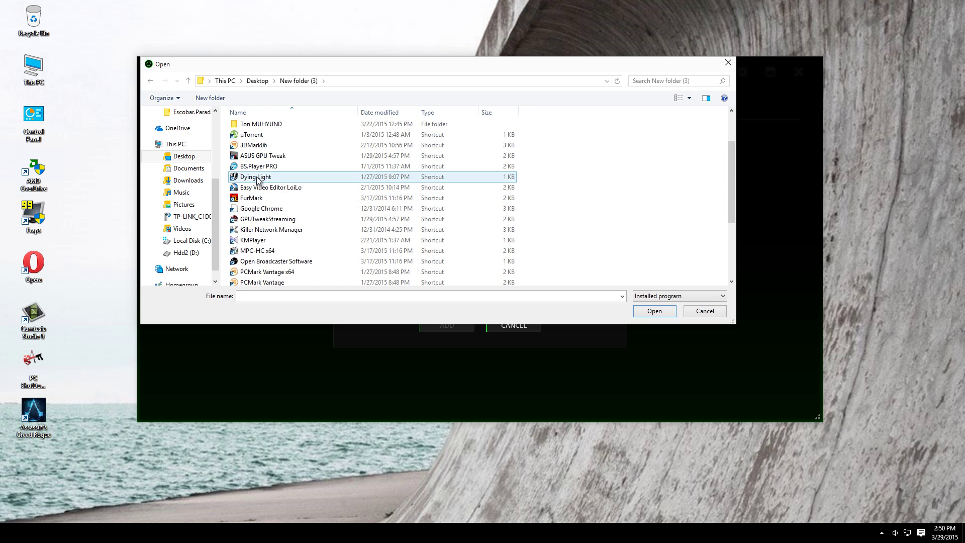
pyautogui.doubleClick(269, 177)
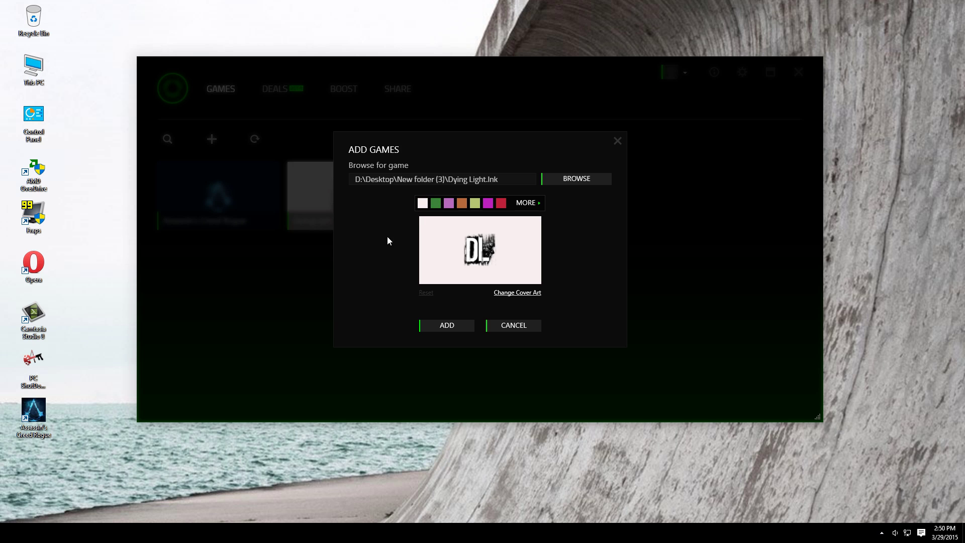
# Give the Dying Light cover a red background and add it to the library.
pyautogui.click(446, 203)
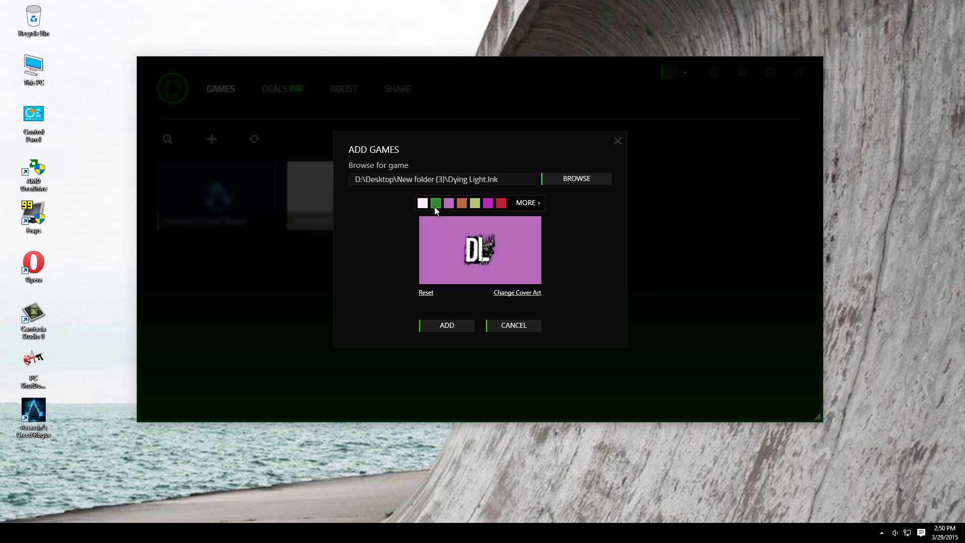
pyautogui.click(435, 204)
pyautogui.click(464, 204)
pyautogui.click(475, 204)
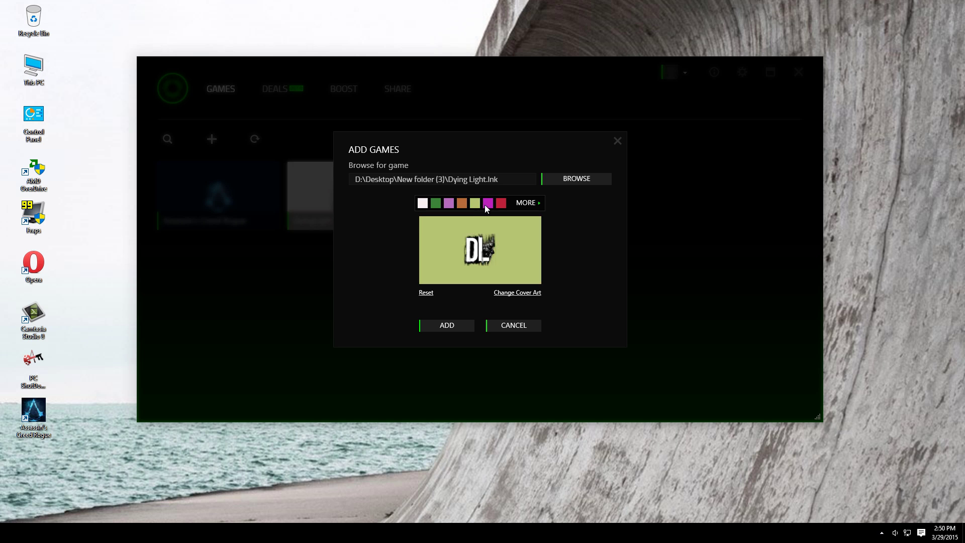
pyautogui.click(488, 204)
pyautogui.click(500, 205)
pyautogui.click(447, 325)
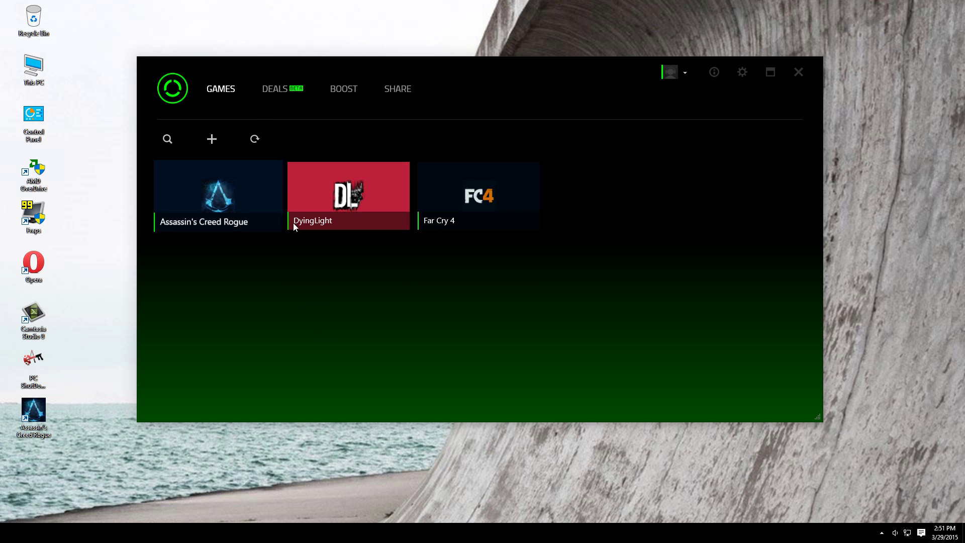
# Pass through Deals to the Boost page showing Automatic Boost and 38 recommended processes.
pyautogui.click(275, 90)
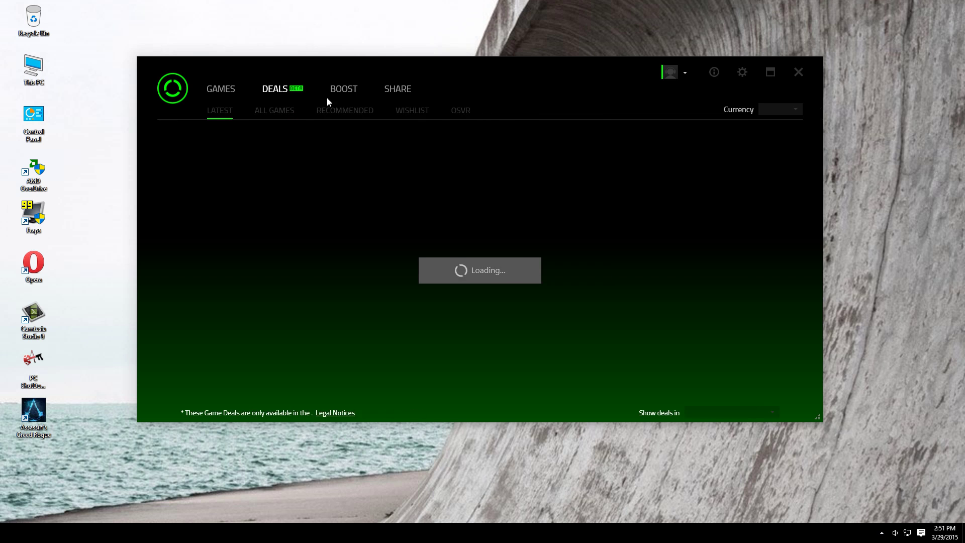
pyautogui.click(342, 91)
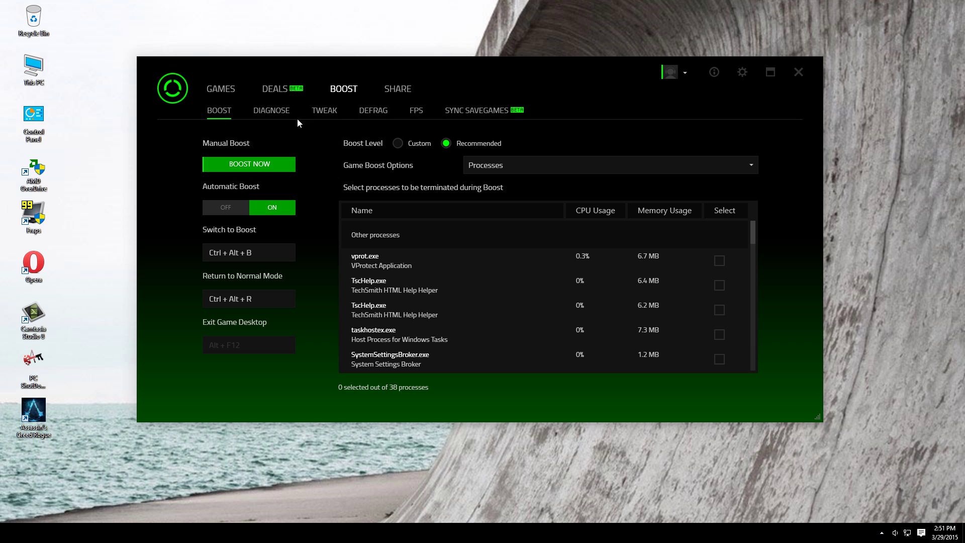
# Look through the Diagnose, Tweak and Defrag pages.
pyautogui.click(280, 111)
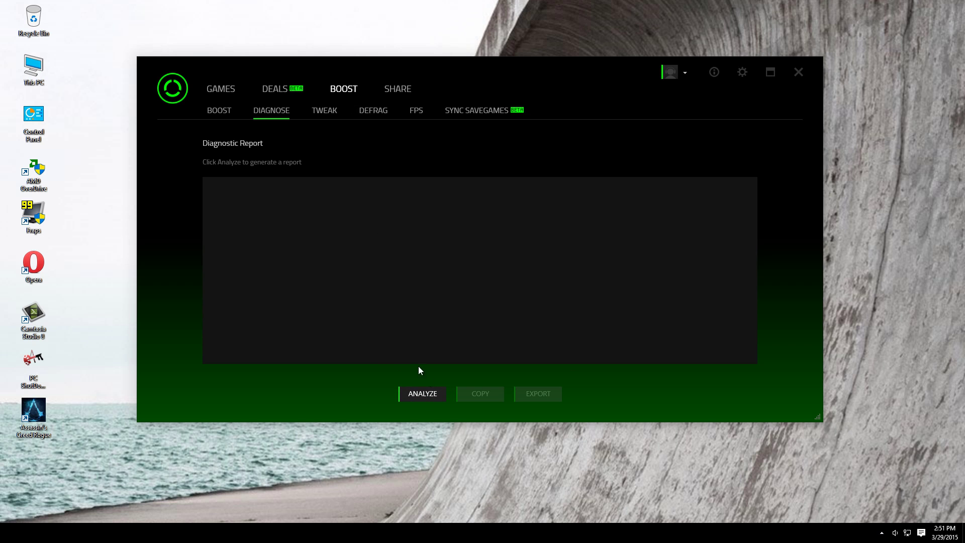
pyautogui.click(327, 111)
pyautogui.click(380, 113)
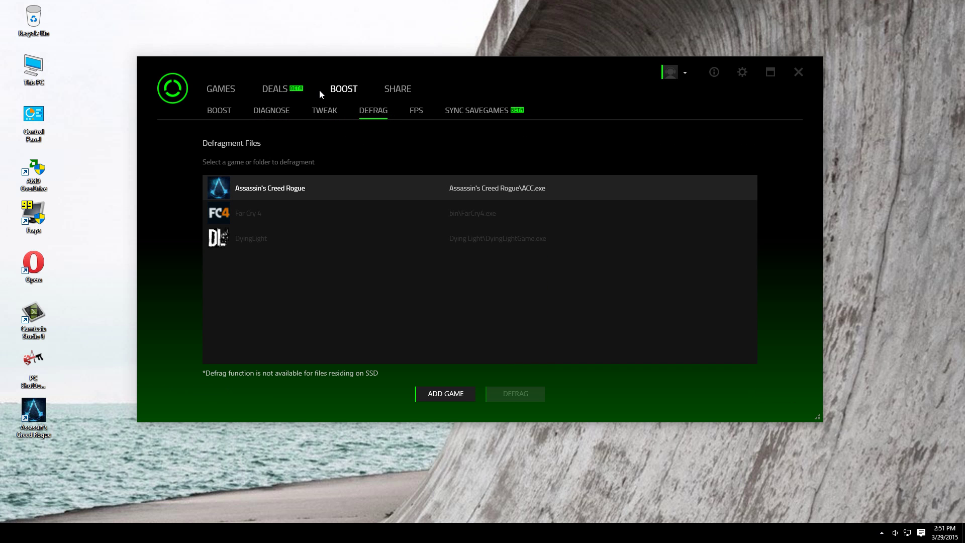
# Set the FPS counter display position to the right top corner.
pyautogui.click(415, 108)
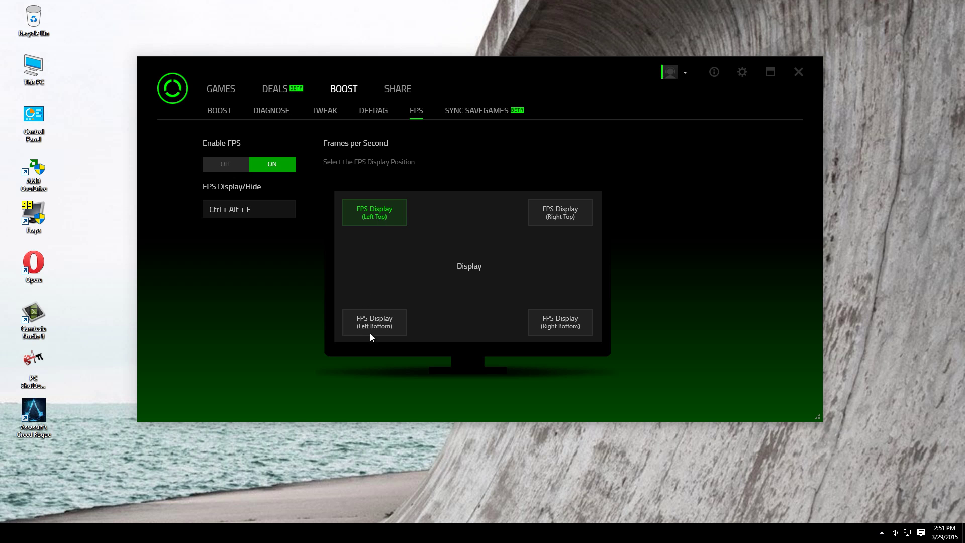
pyautogui.click(382, 329)
pyautogui.click(565, 328)
pyautogui.click(547, 217)
pyautogui.click(386, 213)
pyautogui.click(379, 324)
pyautogui.click(571, 325)
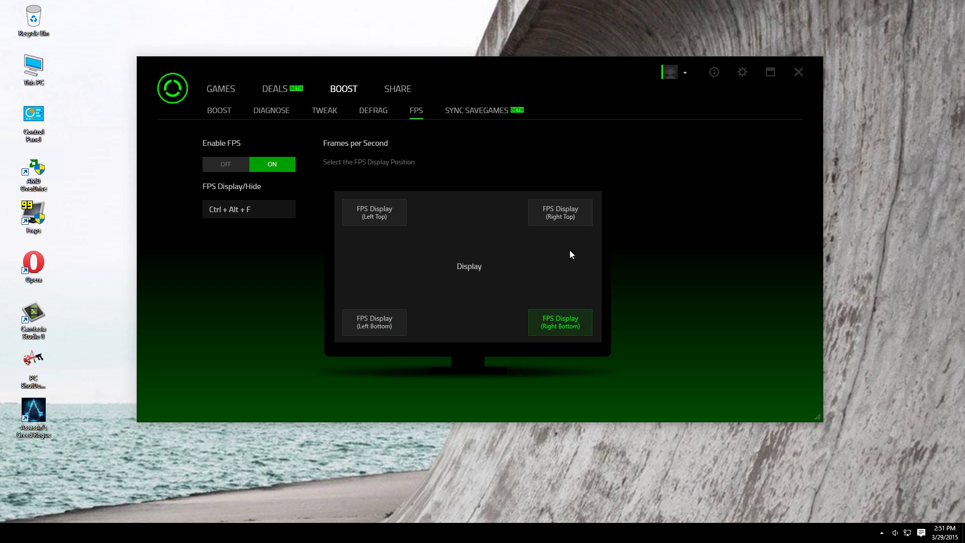
pyautogui.click(563, 207)
pyautogui.click(241, 204)
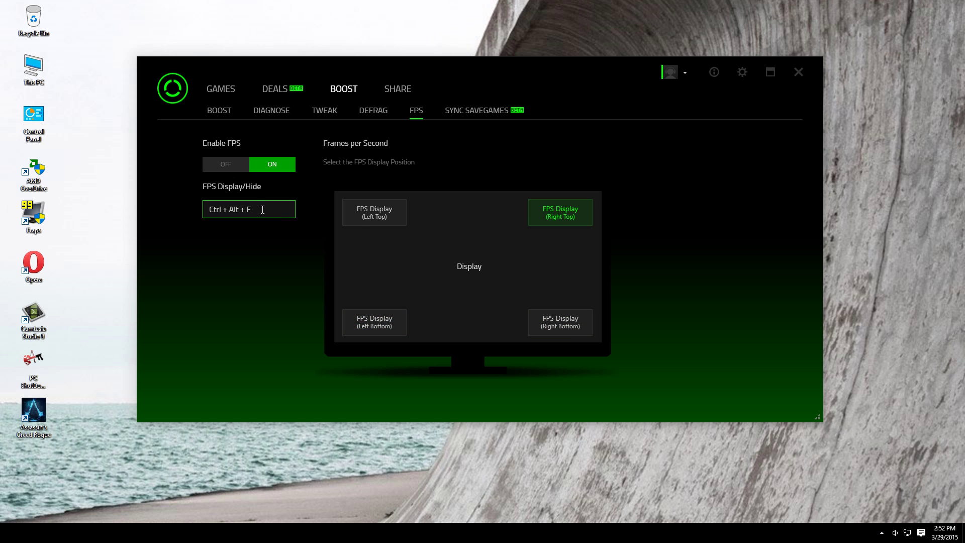
# Review the Sync Savegames and Share pages, then return to the Games library.
pyautogui.click(478, 113)
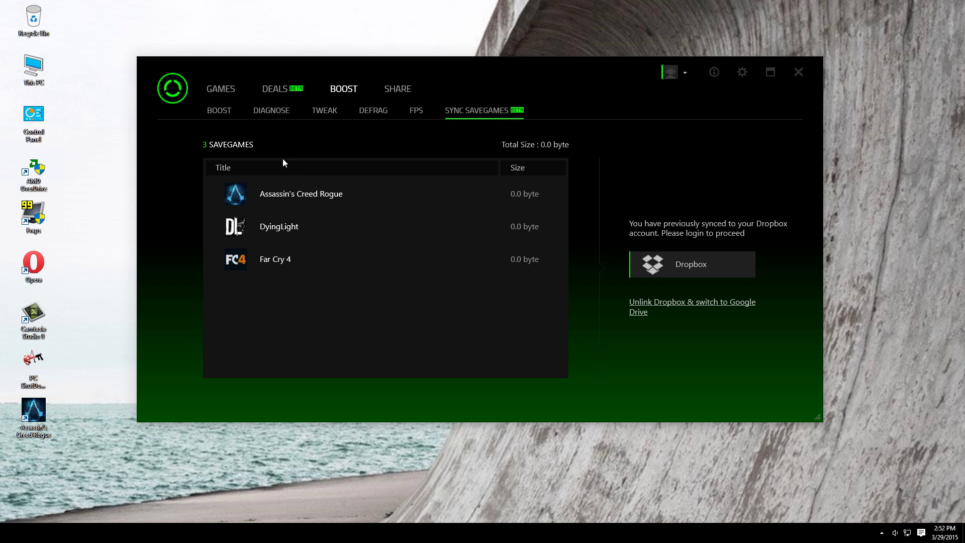
pyautogui.click(399, 91)
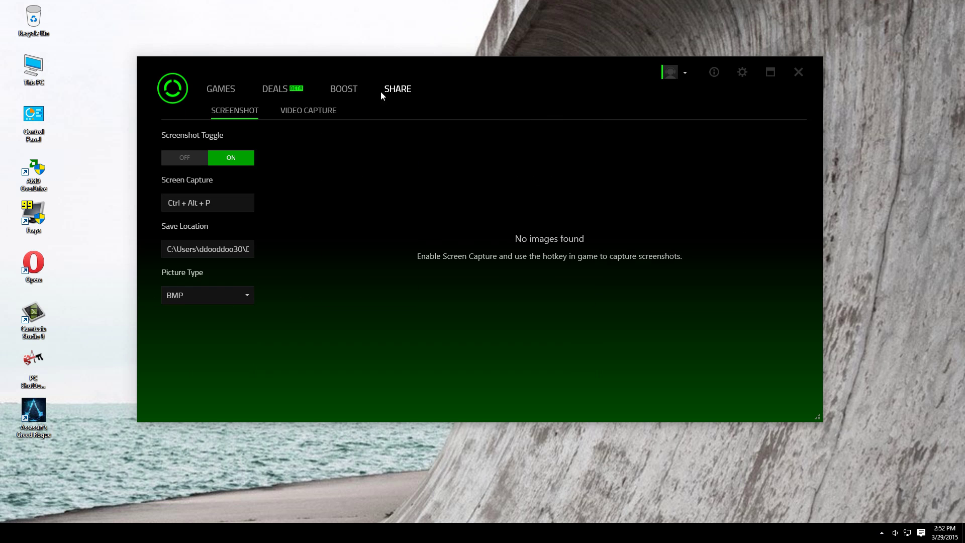
pyautogui.click(245, 88)
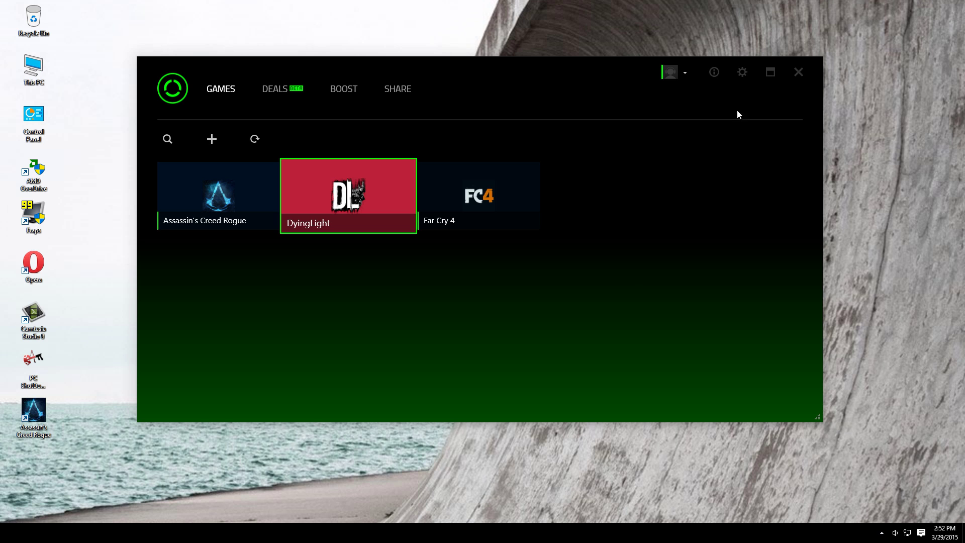
pyautogui.click(795, 76)
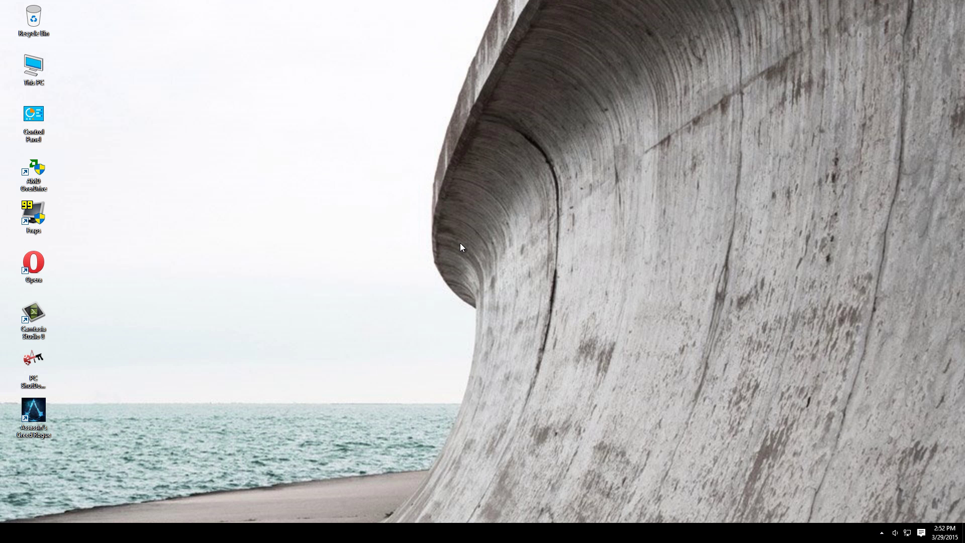